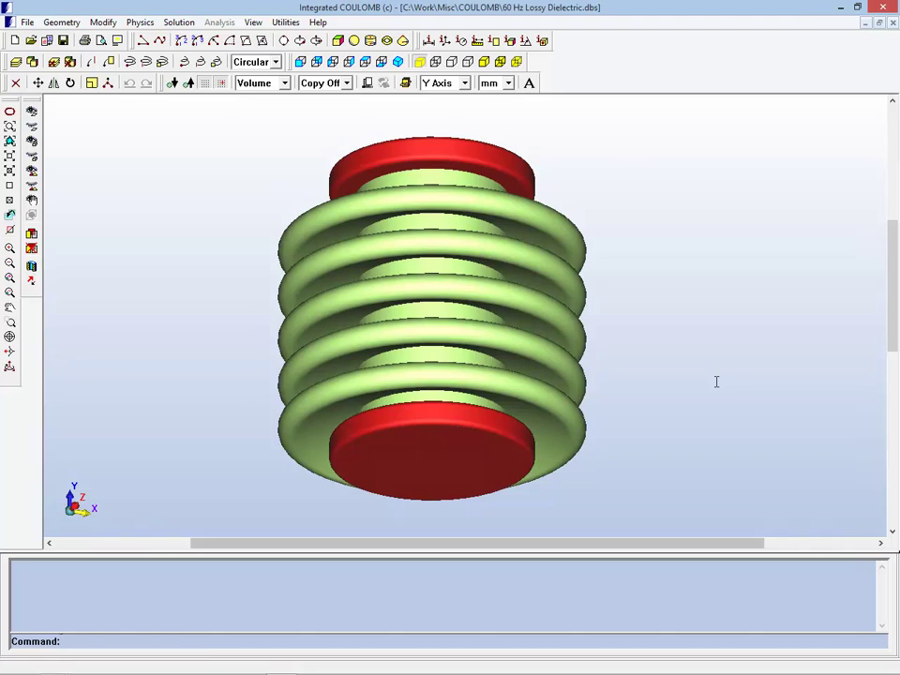
# Switch to the browser to read the Lossy medium section of Wikipedia's Permittivity article
pyautogui.hotkey('alt', 'Tab')
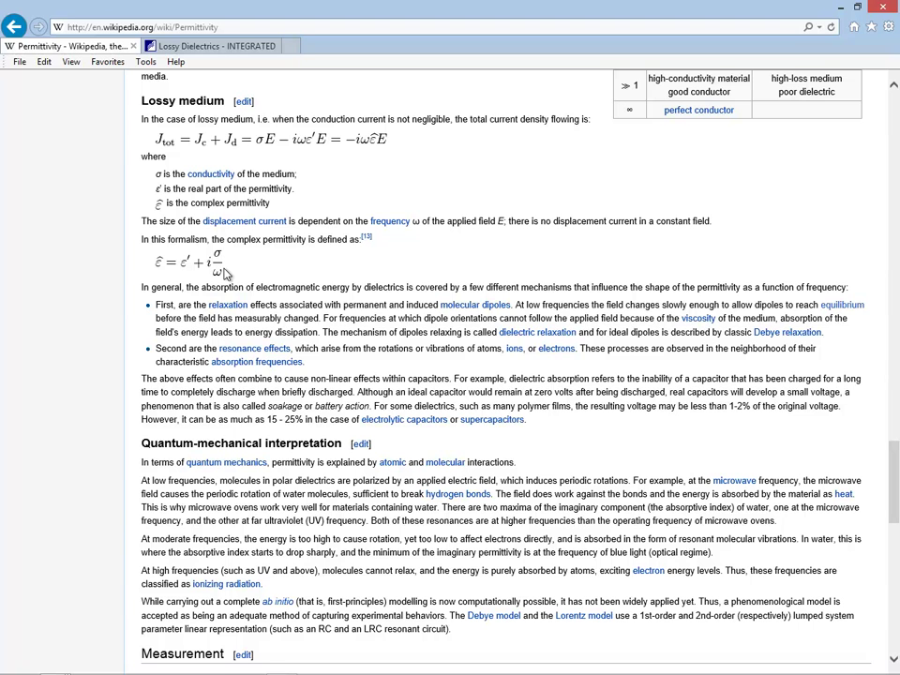
# Close the Wikipedia tab so the Lossy Dielectrics calculator and its 60 Hz results remain showing
pyautogui.click(133, 46)
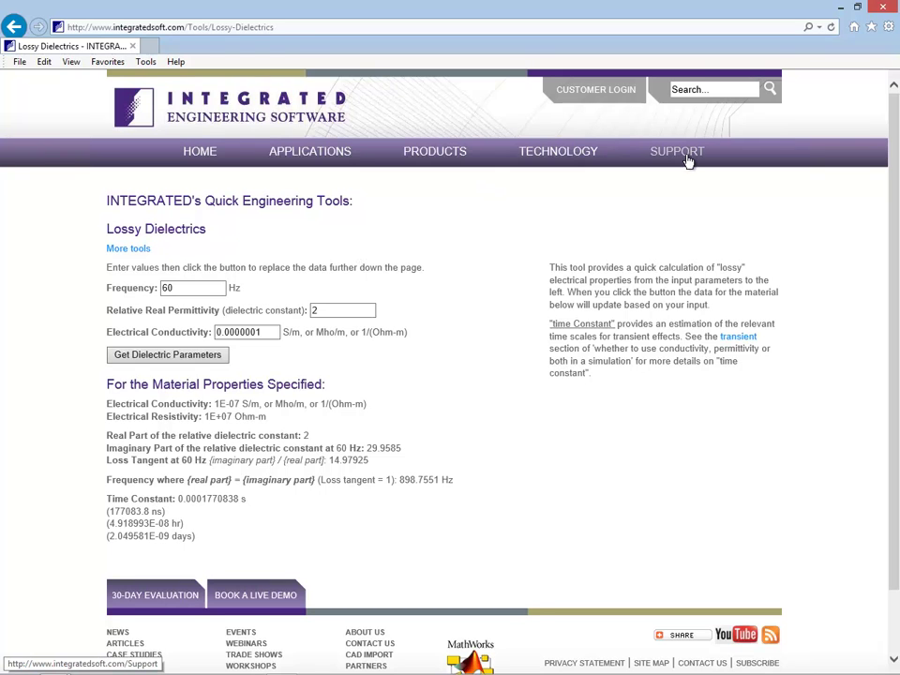
pyautogui.moveTo(686, 158)
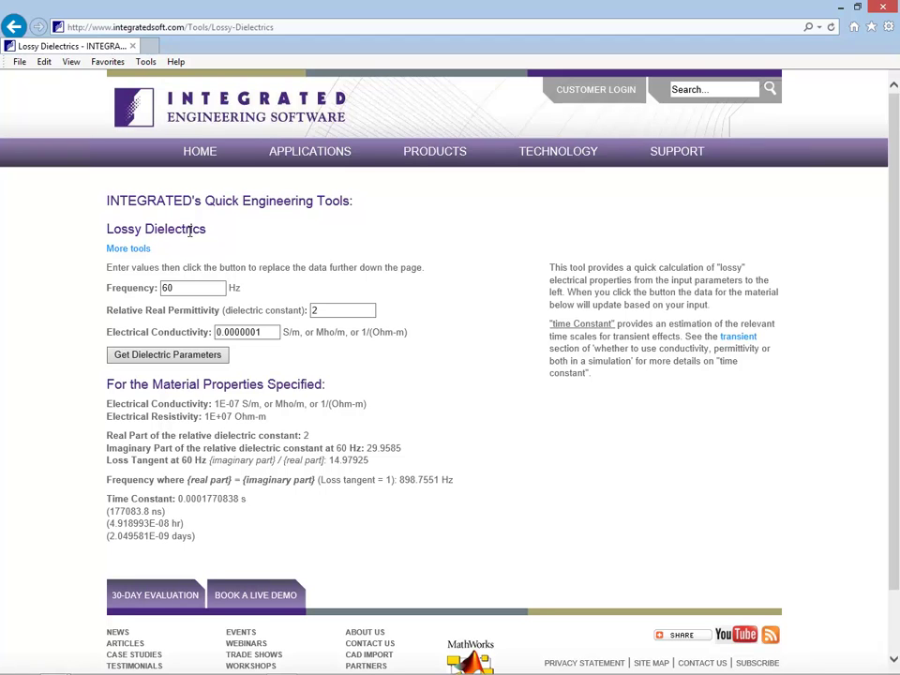
pyautogui.click(187, 289)
pyautogui.click(336, 311)
pyautogui.click(272, 333)
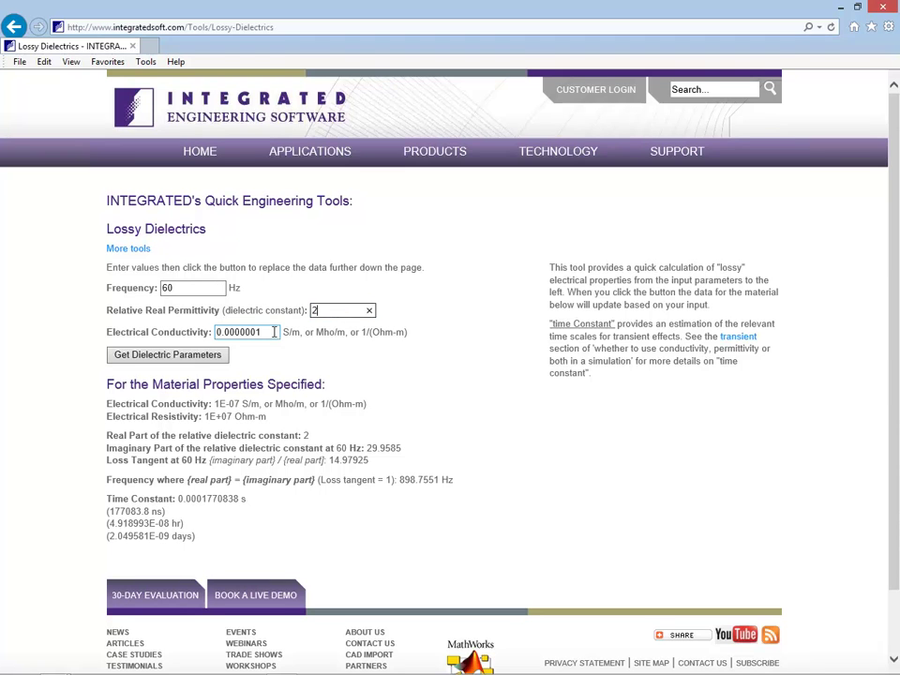
pyautogui.click(196, 354)
pyautogui.click(337, 312)
# Minimize the browser and rotate the insulator model to a side-on view
pyautogui.click(842, 9)
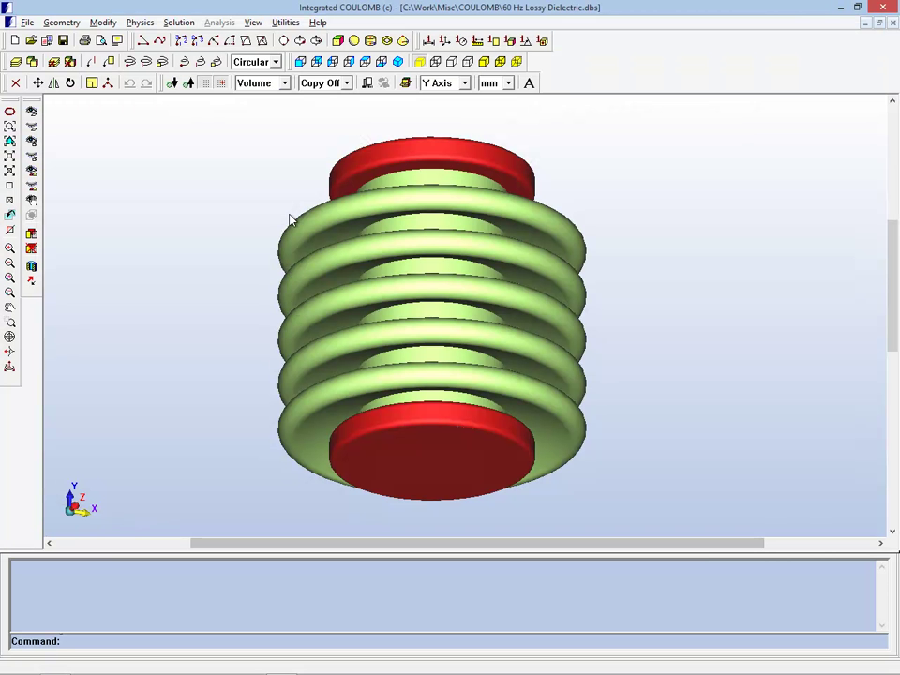
pyautogui.moveTo(292, 214); pyautogui.dragTo(304, 238)
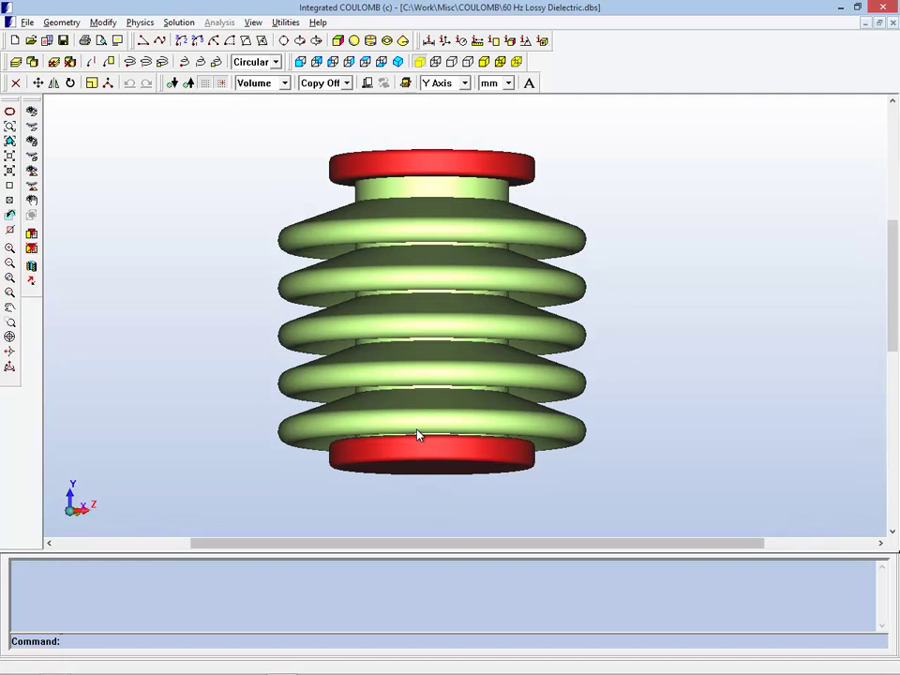
pyautogui.click(140, 22)
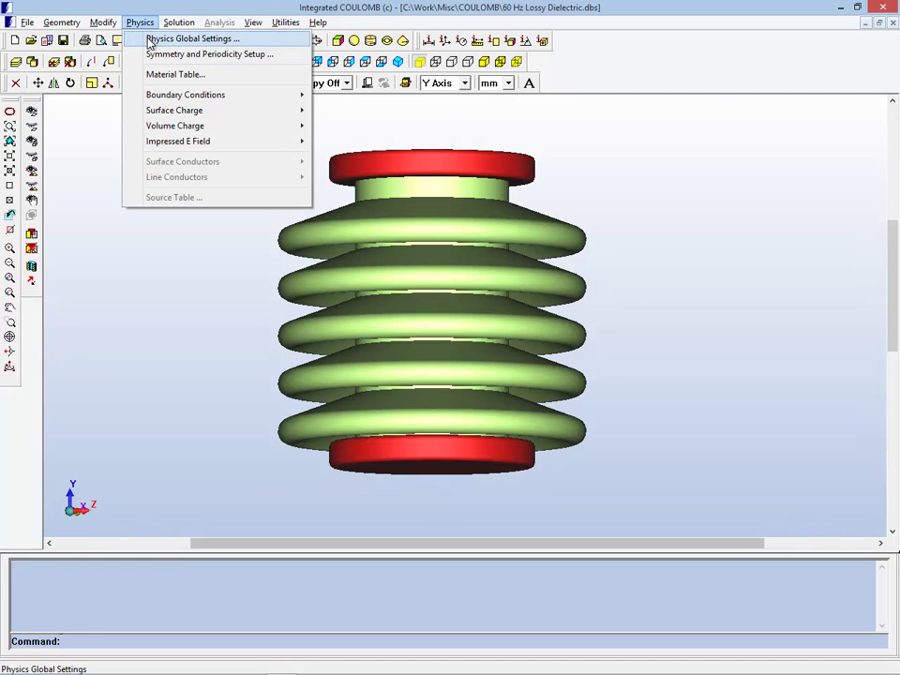
# Accept the 60 Hz global physics settings and open the Material Table showing Glass's properties
pyautogui.click(148, 39)
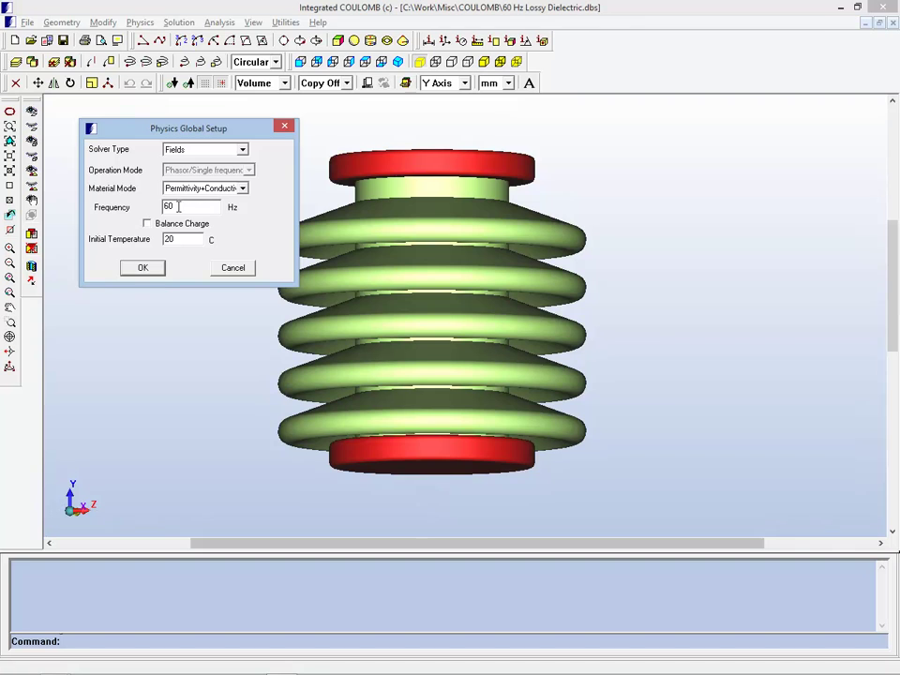
pyautogui.click(142, 268)
pyautogui.click(139, 22)
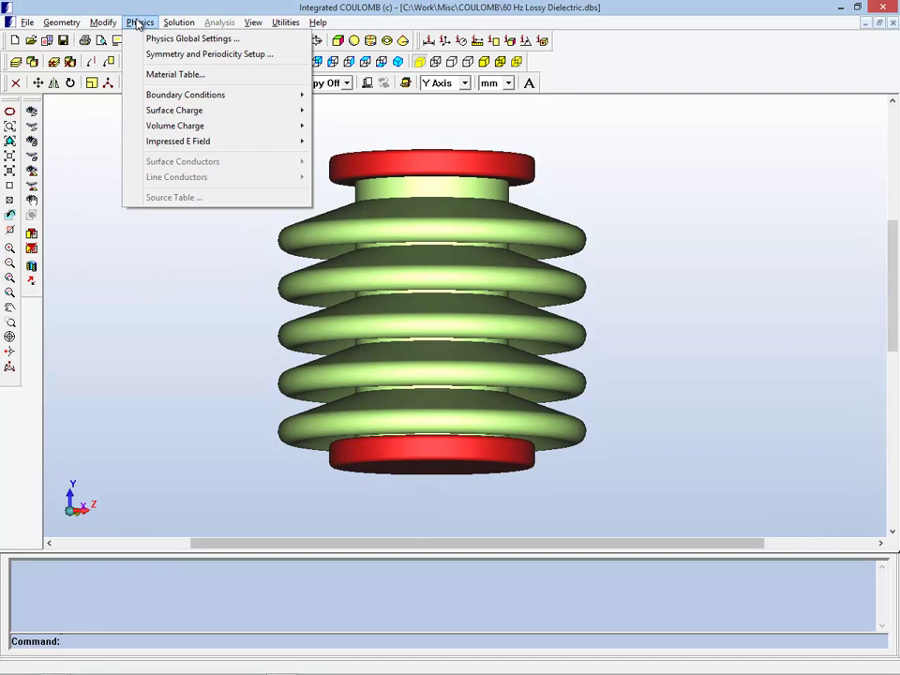
pyautogui.click(168, 74)
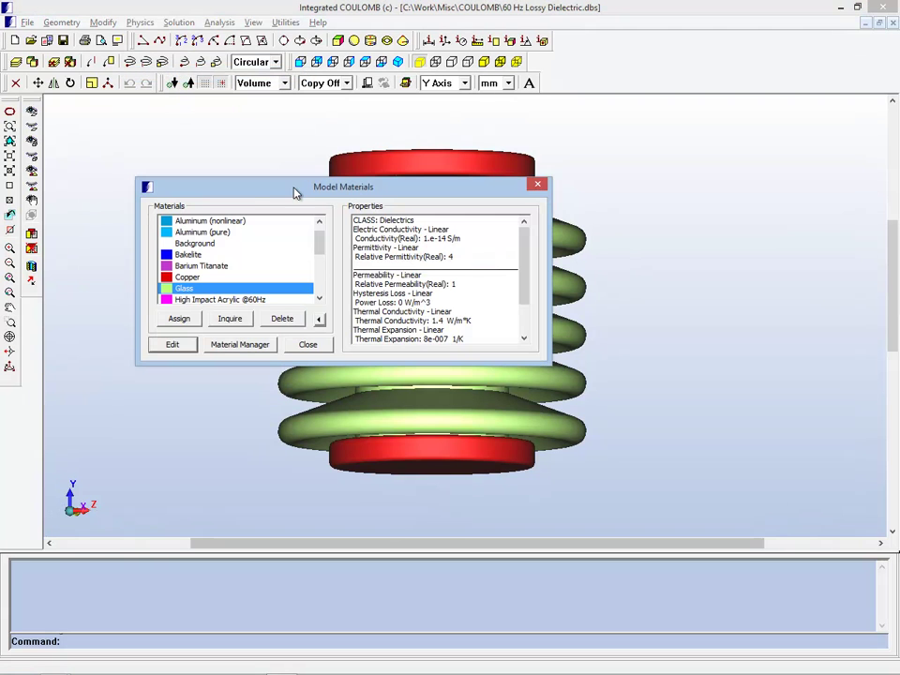
pyautogui.moveTo(284, 192); pyautogui.dragTo(207, 266)
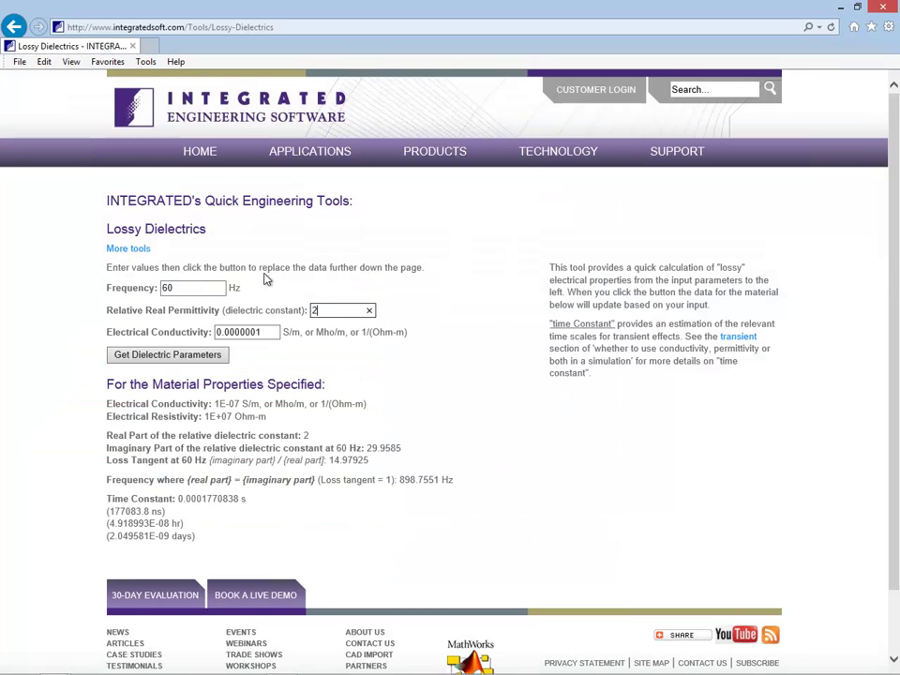
# Recalculate the lossy dielectric parameters with relative permittivity 4 and conductivity 1e-14 S/m
pyautogui.doubleClick(317, 311)
pyautogui.write('4')
pyautogui.click(263, 333)
pyautogui.press('BackSpace')
pyautogui.press('BackSpace')
pyautogui.press('BackSpace')
pyautogui.press('BackSpace')
pyautogui.press('BackSpace')
pyautogui.press('BackSpace')
pyautogui.press('BackSpace')
pyautogui.press('BackSpace')
pyautogui.press('BackSpace')
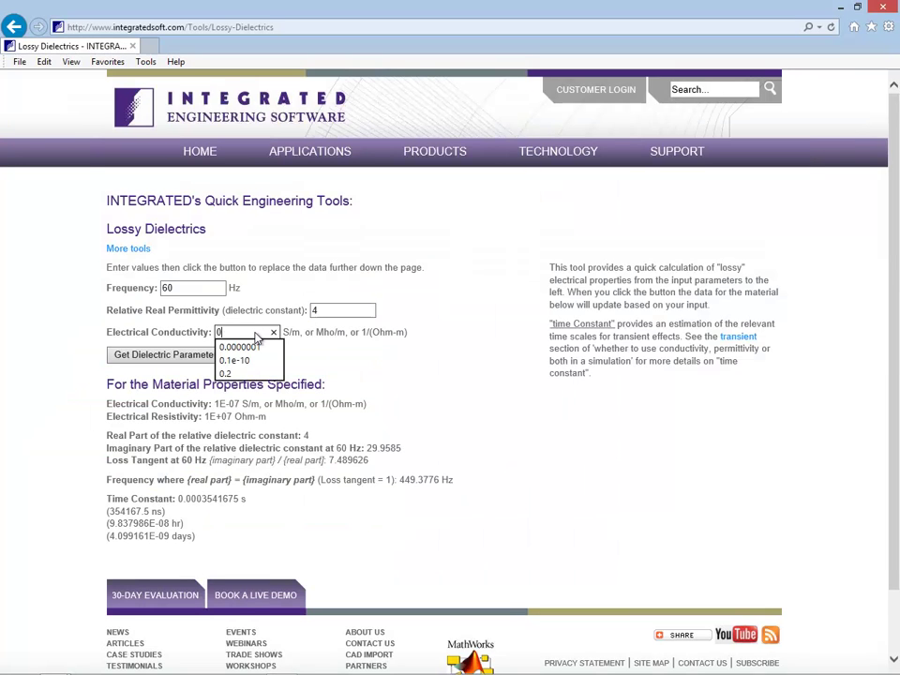
pyautogui.write('1e-')
pyautogui.click(251, 346)
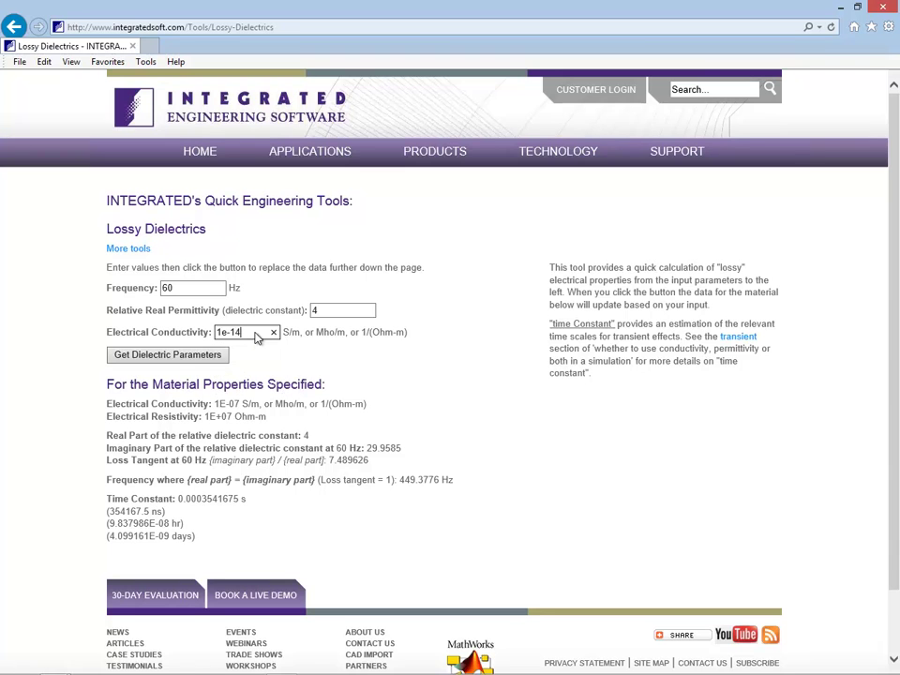
pyautogui.click(173, 355)
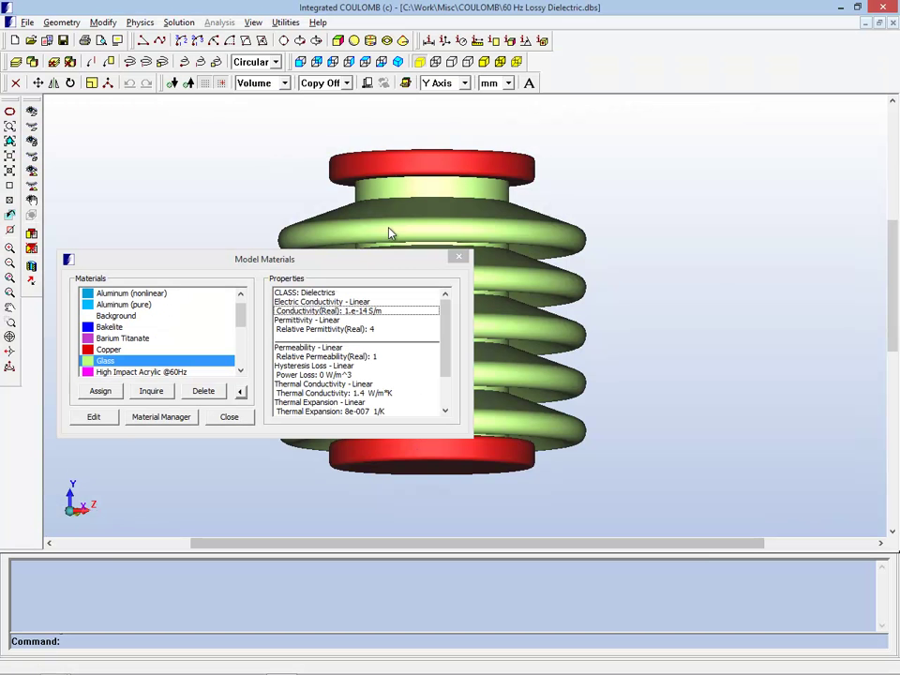
# Close Model Materials and check the E Contours and Voltage Contours output plots in front view
pyautogui.click(460, 259)
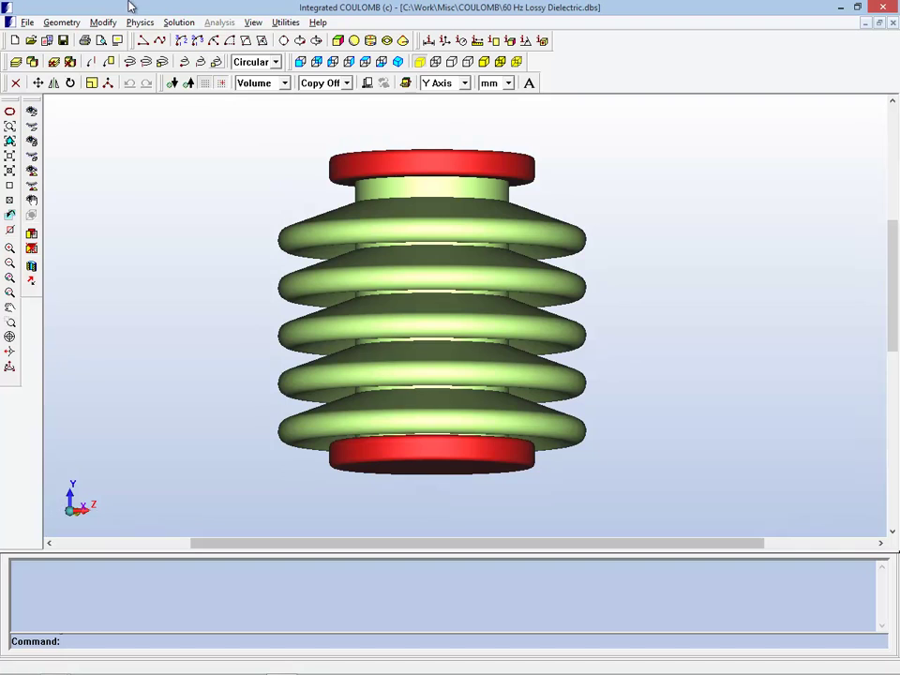
pyautogui.click(179, 22)
pyautogui.click(195, 39)
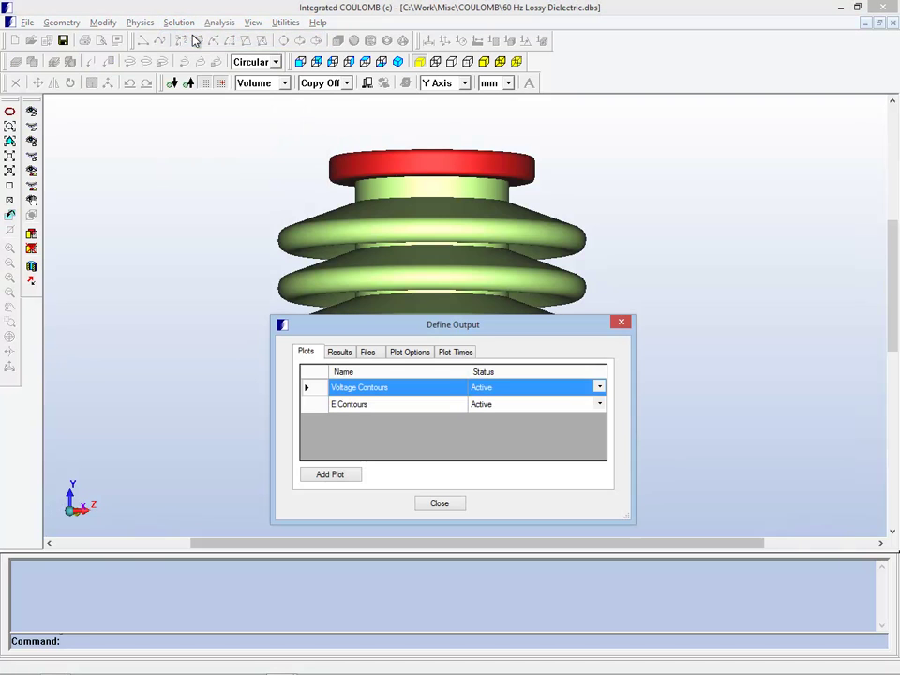
pyautogui.click(308, 406)
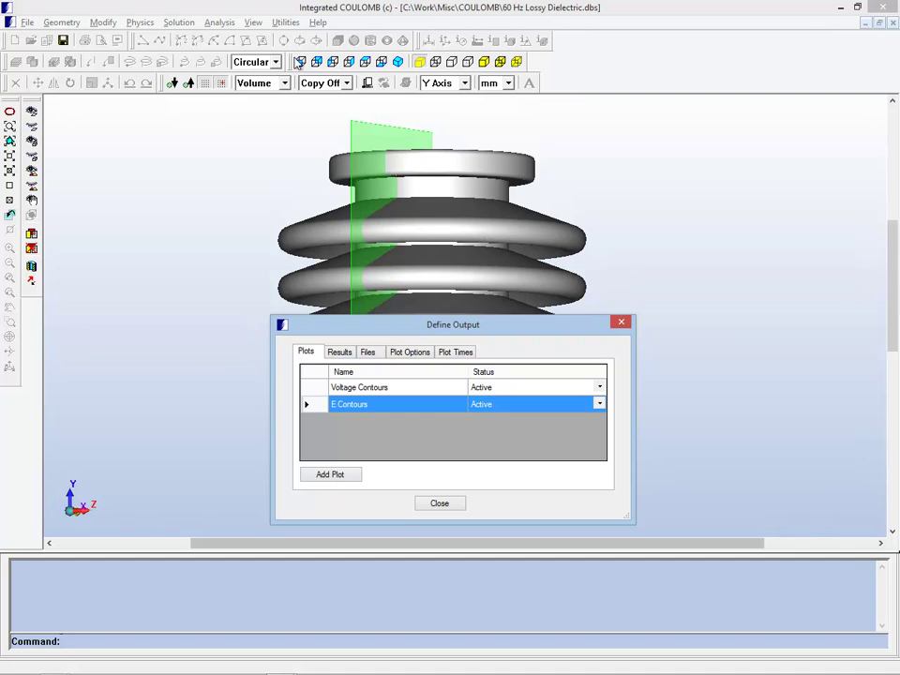
pyautogui.click(300, 62)
pyautogui.click(307, 406)
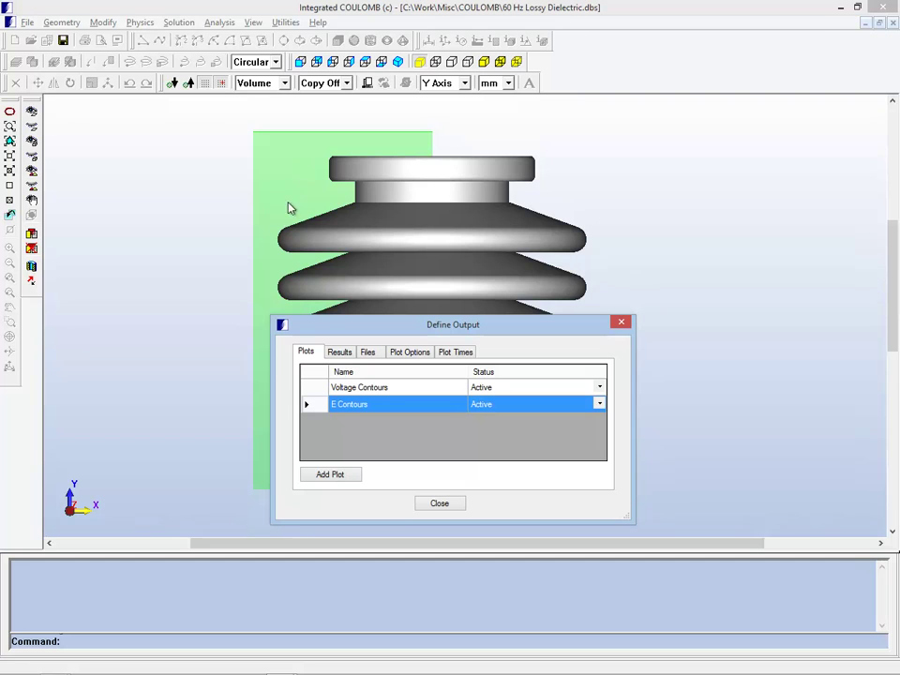
pyautogui.click(359, 389)
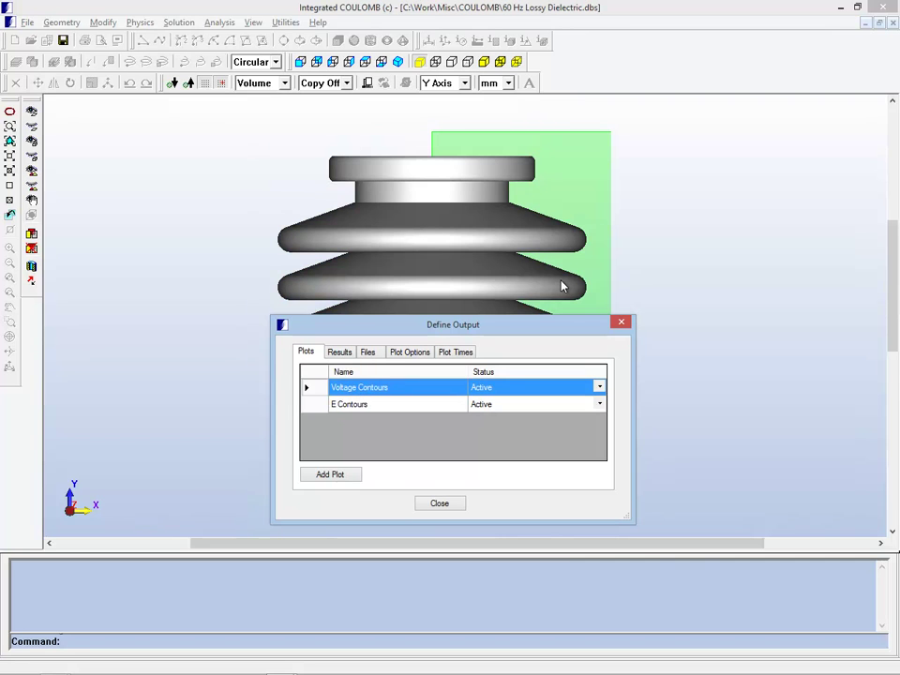
pyautogui.click(621, 323)
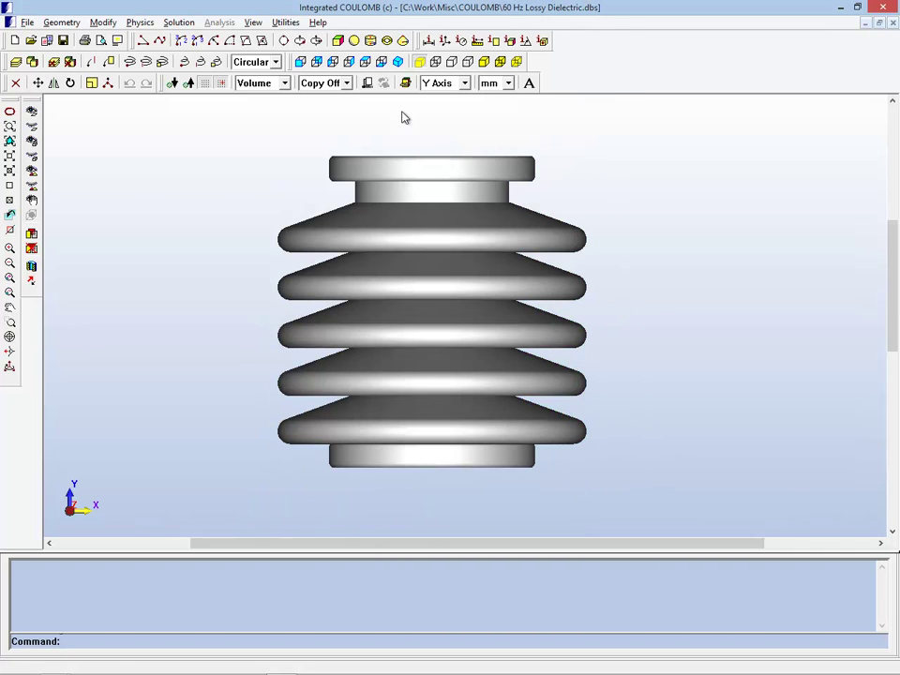
pyautogui.click(178, 23)
# Run the solver on the 60 Hz glass insulator model
pyautogui.click(197, 69)
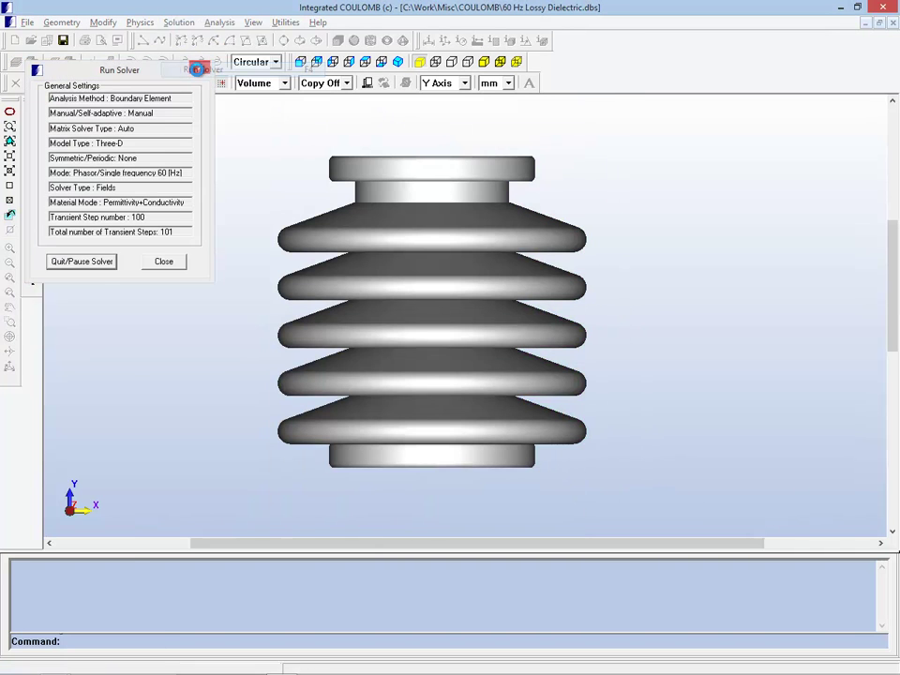